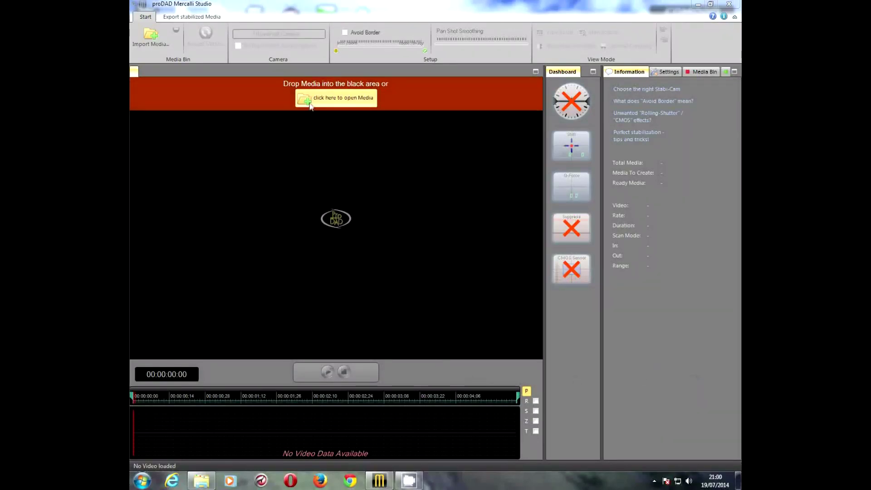
Step: Load the clip VID_20140606_125448.3gp from the MercallieStudio workspace folder into Mercalli Studio
left_click(310, 104)
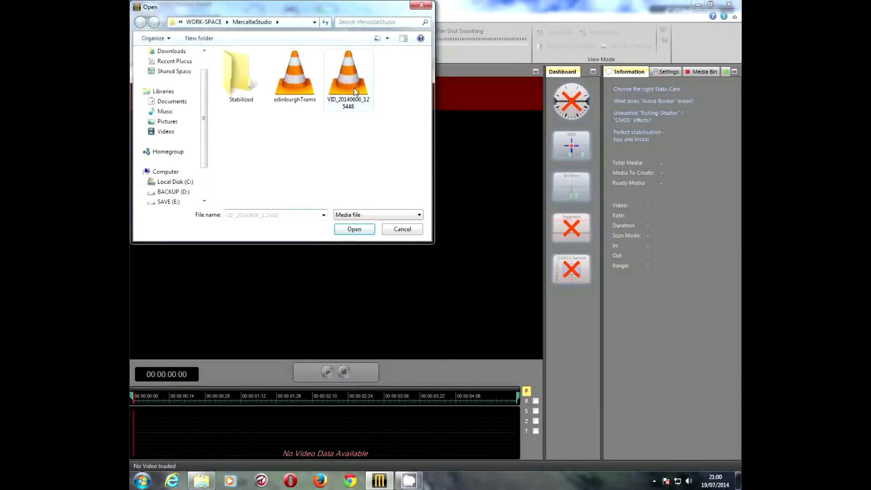
left_click(355, 90)
left_click(350, 229)
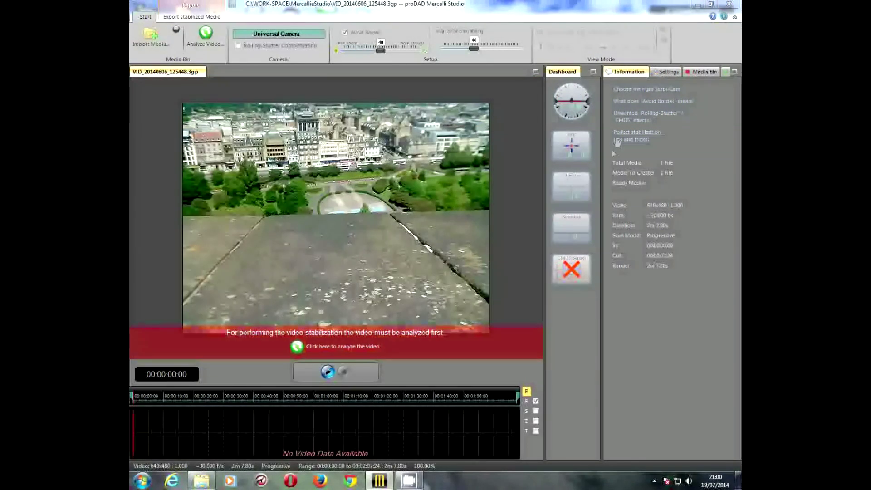
Step: Enable Rolling-Shutter Compensation and the Zoom (20), Pan (50) and Tilt (50) balance options
left_click(238, 46)
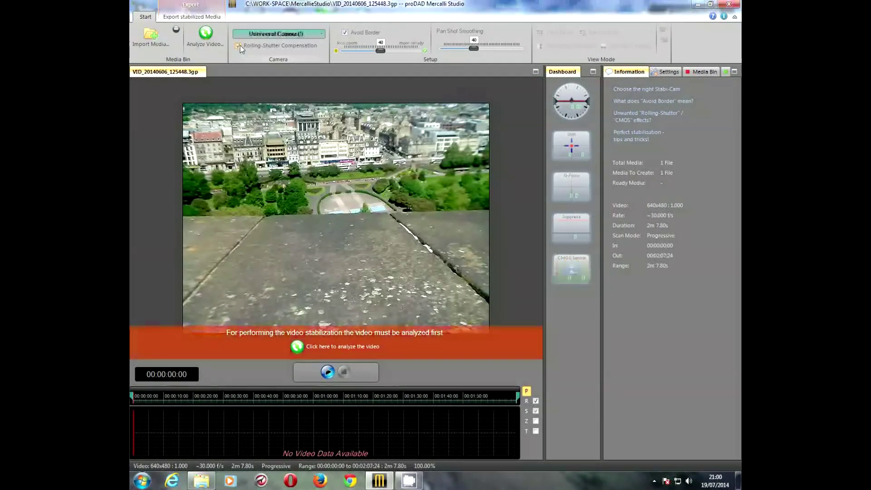
left_click(670, 73)
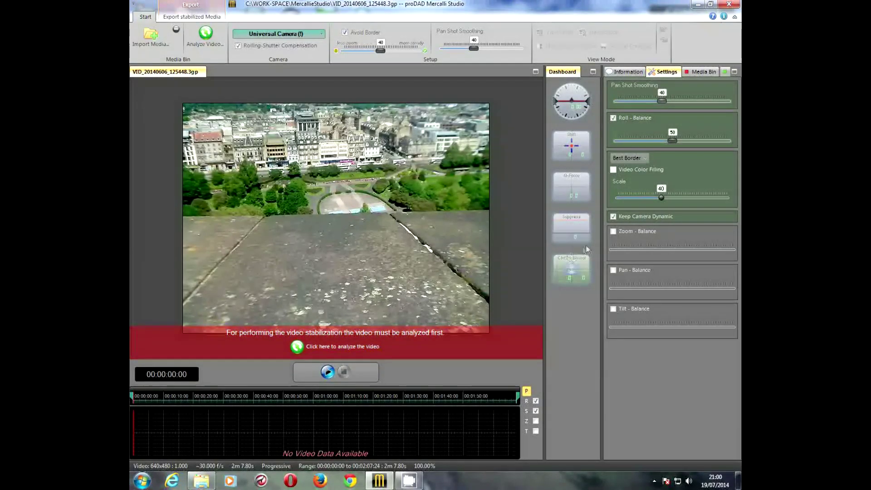
left_click(613, 232)
left_click(612, 271)
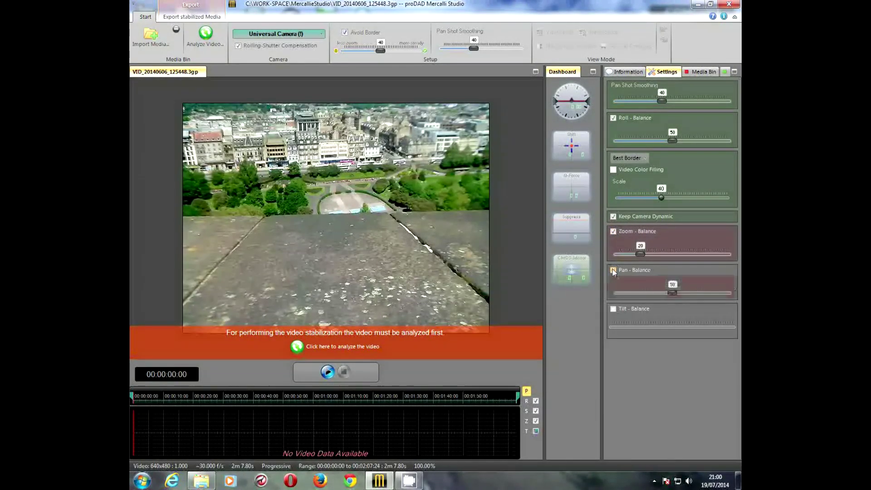
left_click(614, 309)
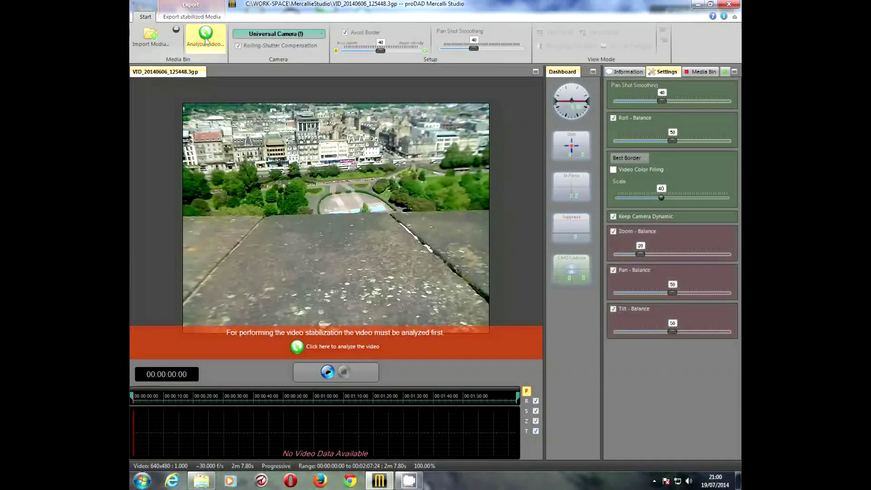
Step: Run the motion analysis on the clip, yielding smoothing 24, roll 35 and scale 12
left_click(302, 348)
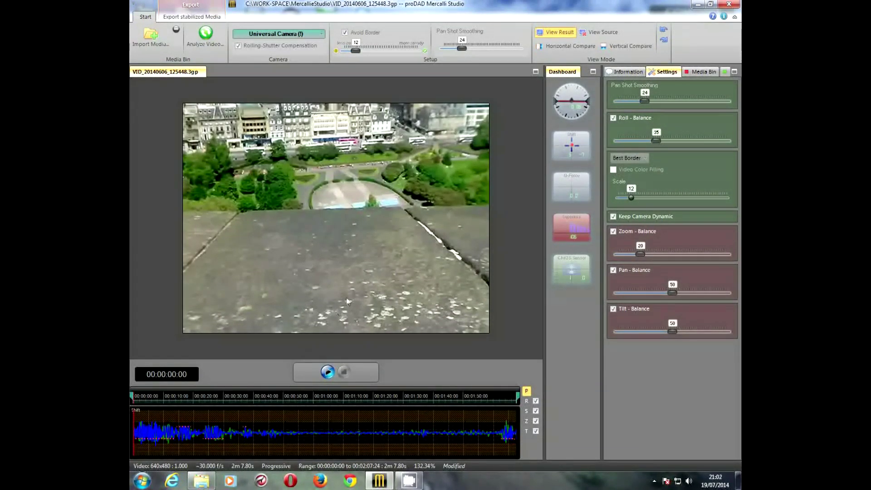
Step: Export a Horizontal Compare version as VID_20140606_125448.mp4 and play it from Explorer
left_click(192, 18)
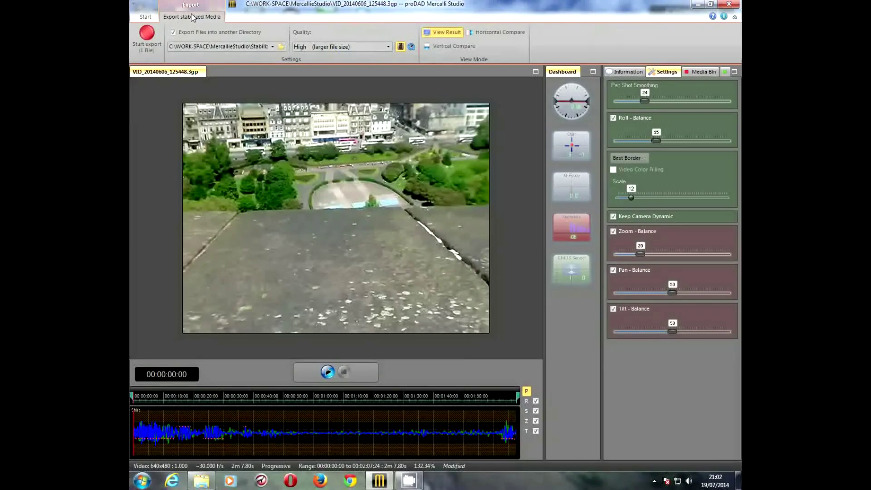
left_click(476, 34)
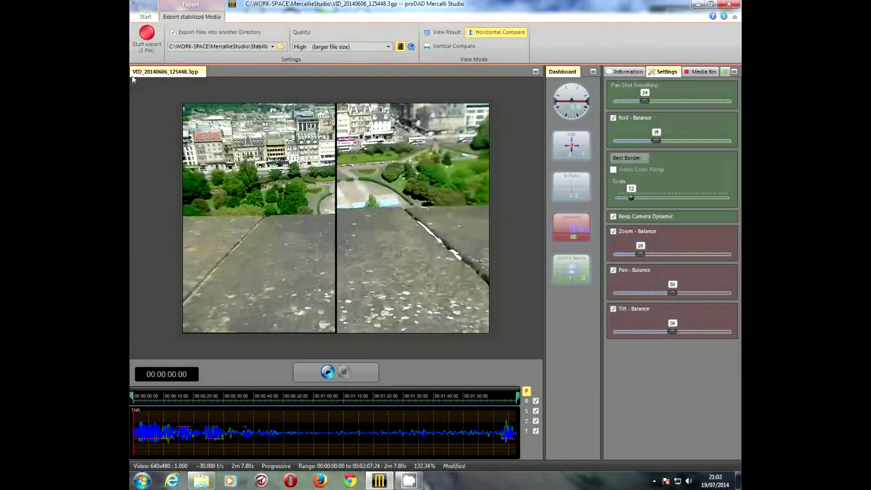
left_click(146, 36)
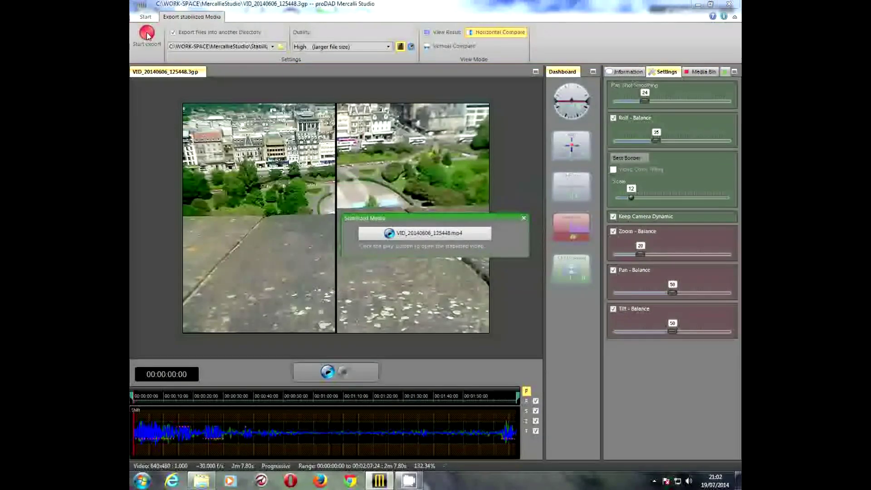
left_click(524, 219)
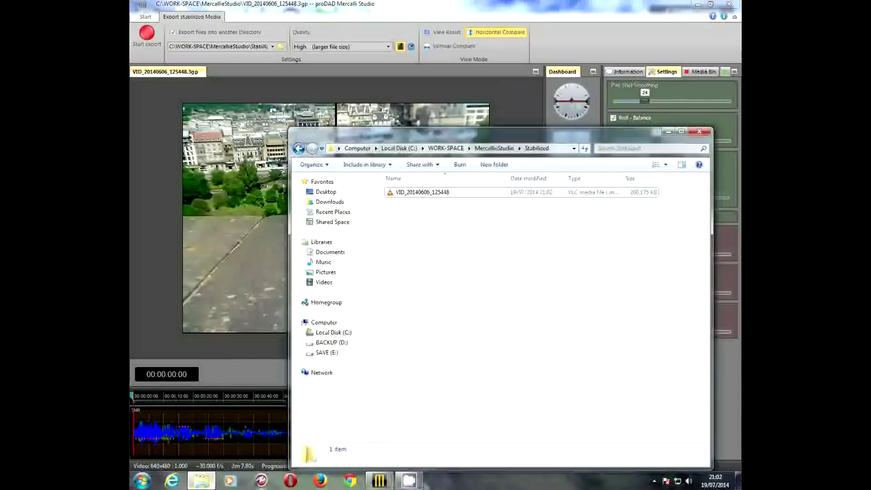
double_click(420, 193)
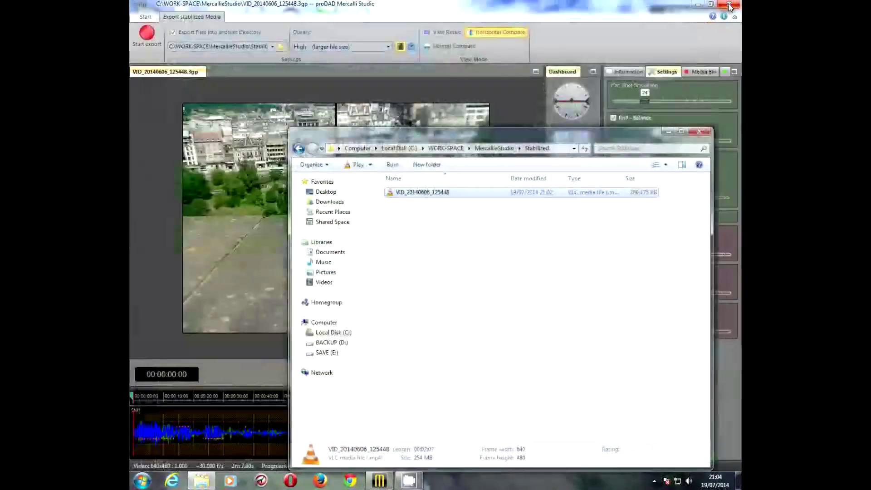
Step: Re-export VID_20140606_125448.mp4 as a stabilised-only result, overwriting the comparison file
left_click(668, 133)
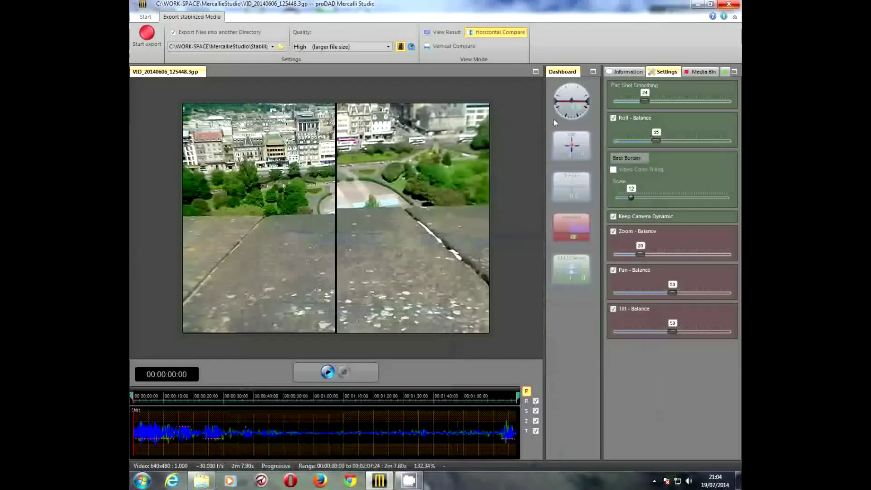
left_click(449, 32)
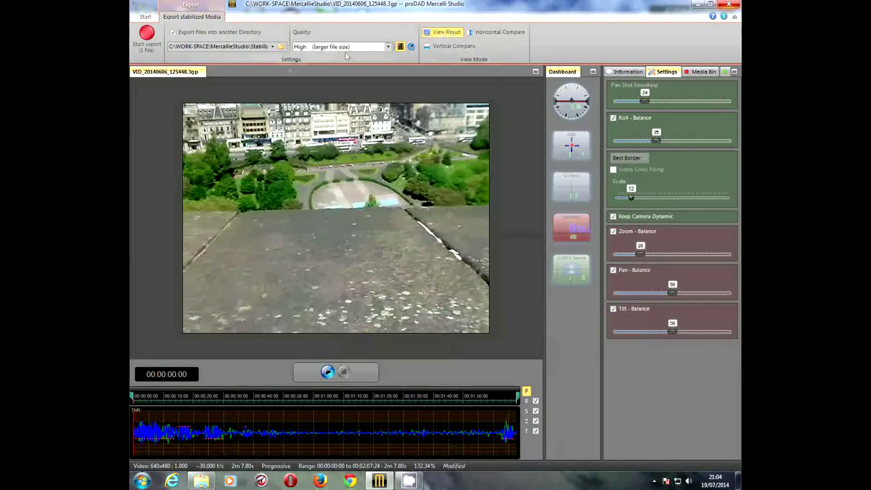
left_click(145, 36)
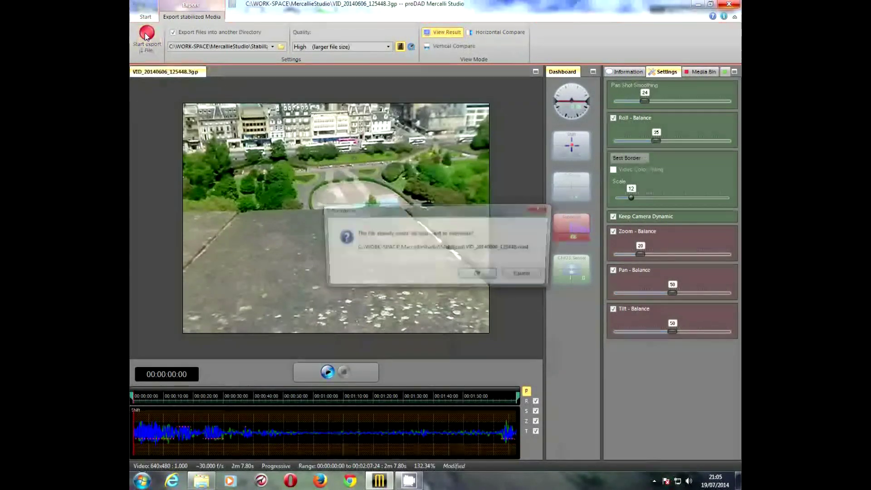
left_click(477, 276)
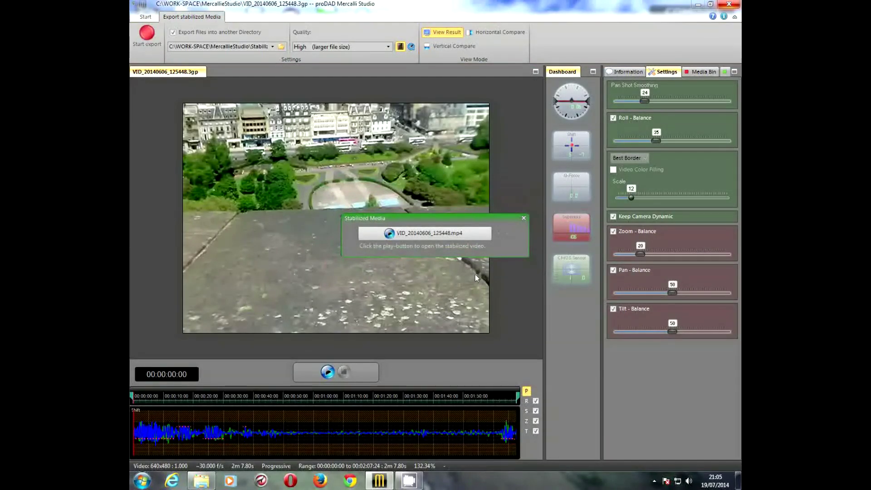
left_click(523, 219)
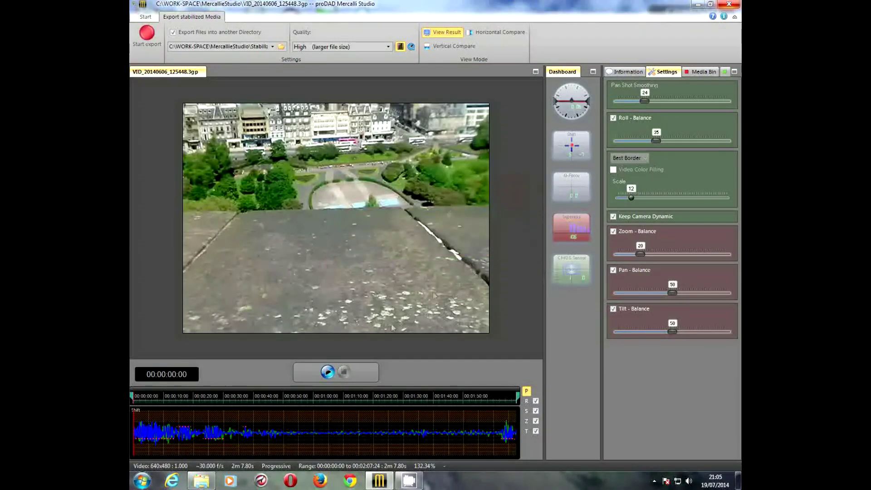
Step: Play the stabilised VID_20140606_125448.mp4 from the Stabilized folder in VLC, then close VLC
left_click(202, 482)
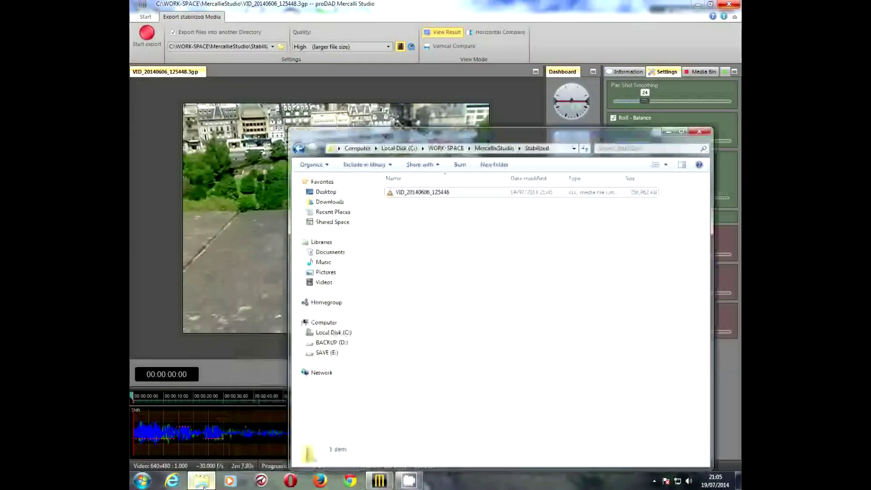
double_click(409, 195)
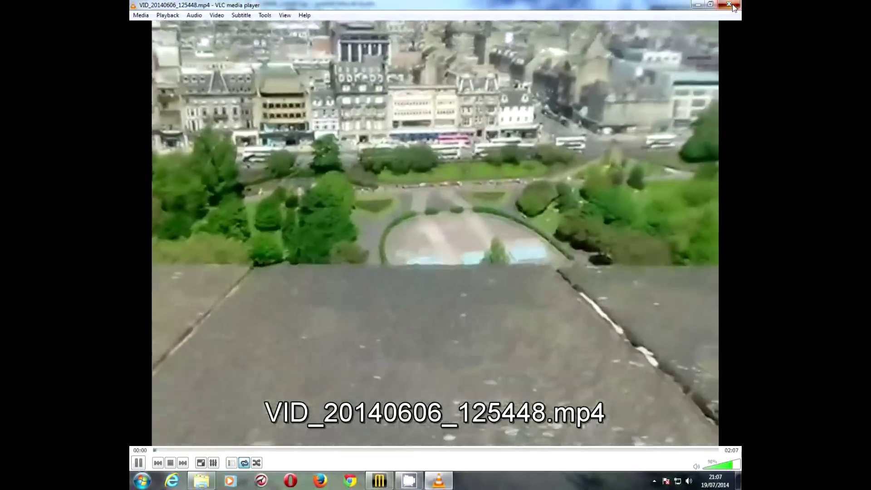
left_click(733, 6)
Step: Raise the Pan Shot Smoothing slider to 80
left_click(667, 132)
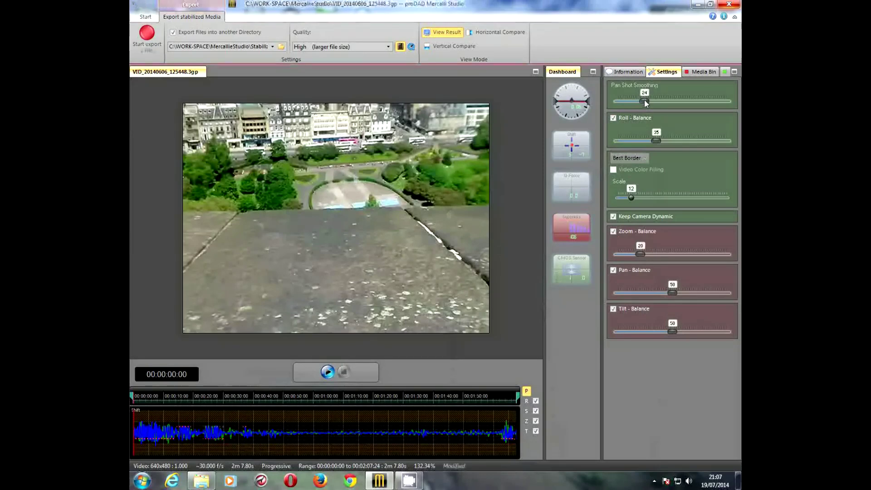
left_click_drag(644, 100, 680, 103)
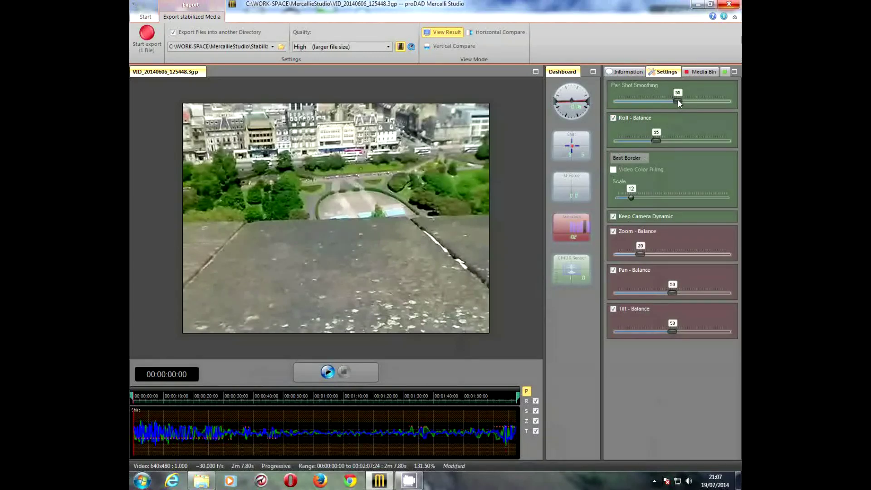
left_click_drag(679, 103, 686, 103)
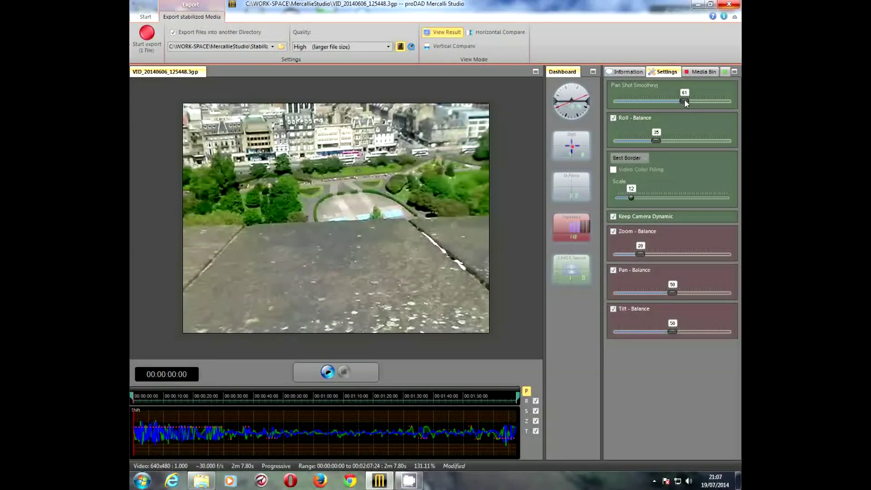
left_click_drag(685, 103, 690, 103)
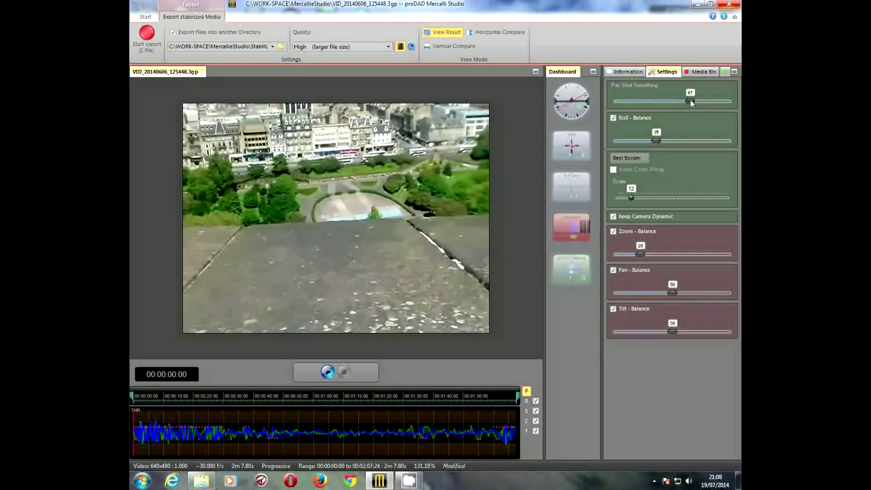
left_click_drag(689, 100, 706, 100)
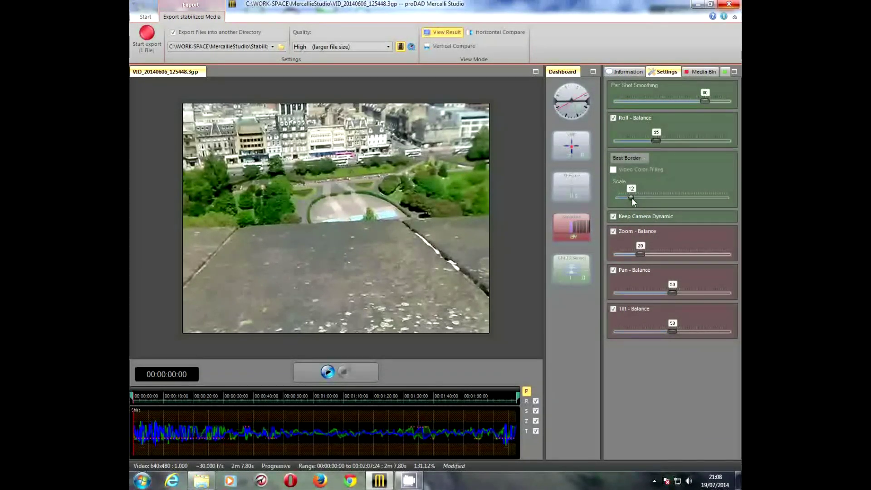
Step: Set Scale to 30 and Roll Balance to 50
left_click_drag(631, 198, 651, 195)
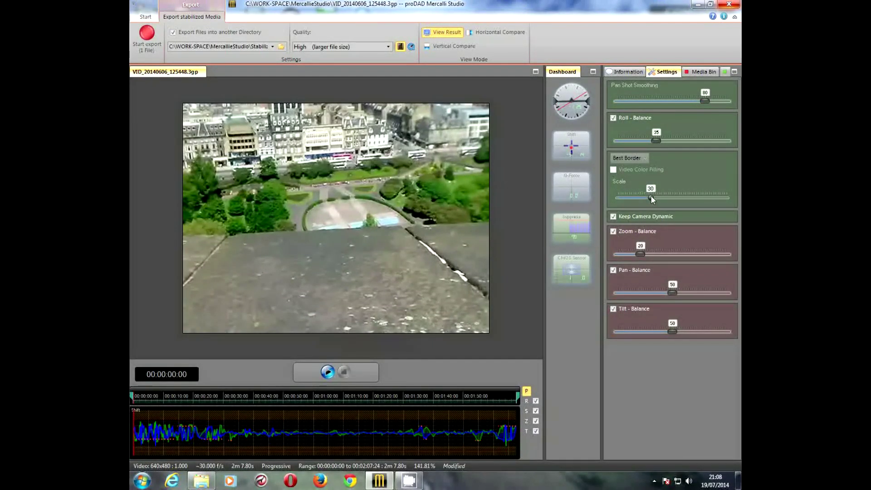
left_click_drag(656, 140, 666, 139)
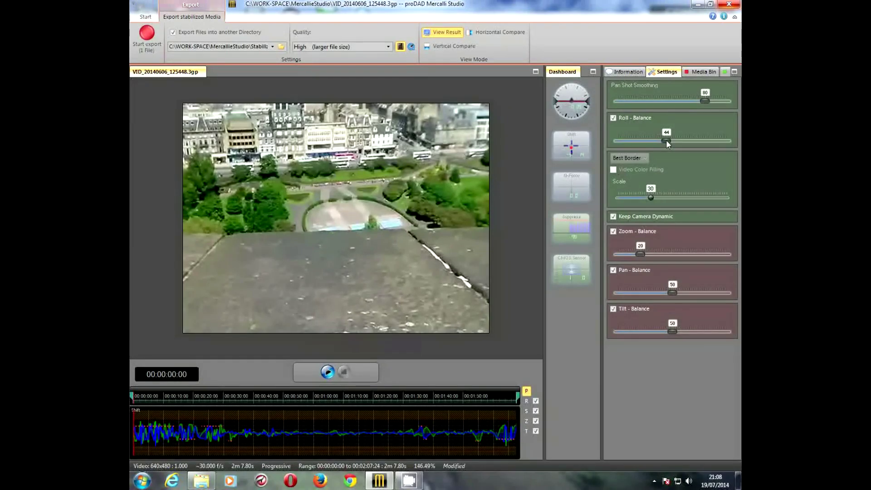
left_click_drag(666, 140, 671, 139)
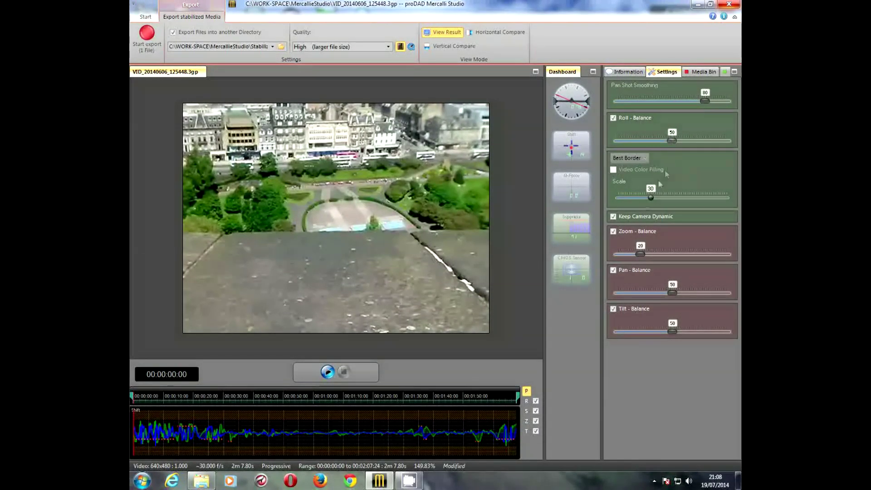
Step: Drag the Zoom, Pan and Tilt Balance sliders to 55, 90 and 90
left_click_drag(640, 254, 678, 255)
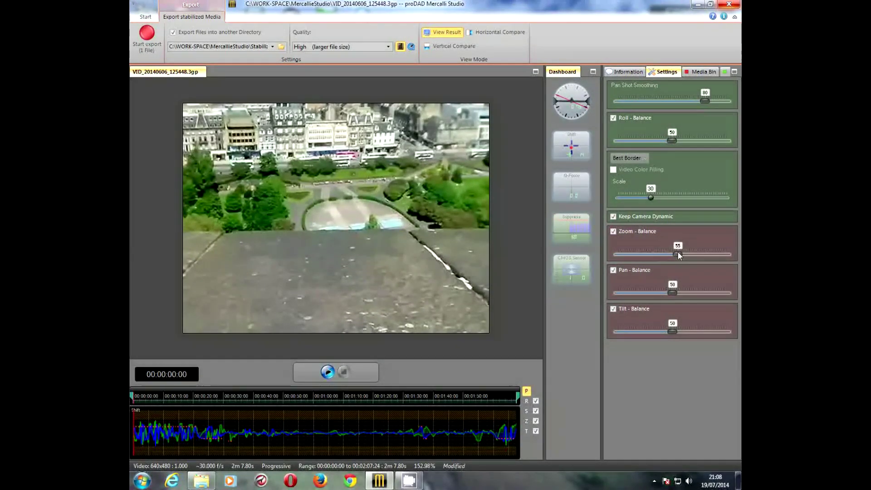
left_click_drag(675, 293, 698, 292)
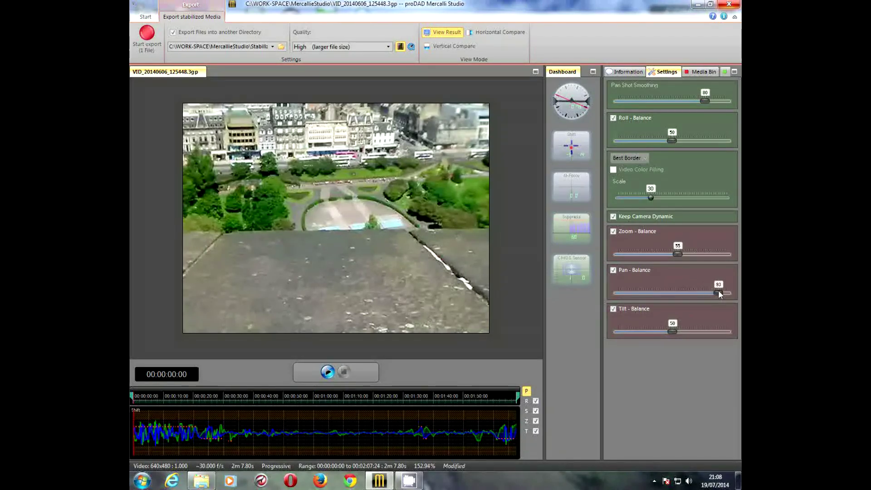
left_click_drag(719, 291, 716, 291)
left_click_drag(701, 332, 721, 332)
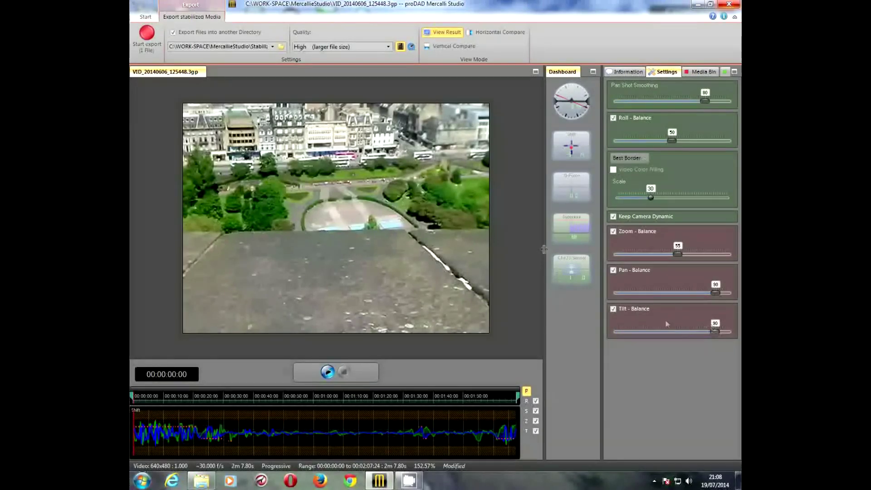
Step: Export again, overwrite the existing VID_20140606_125448.mp4, and open the new file for playback
left_click(146, 42)
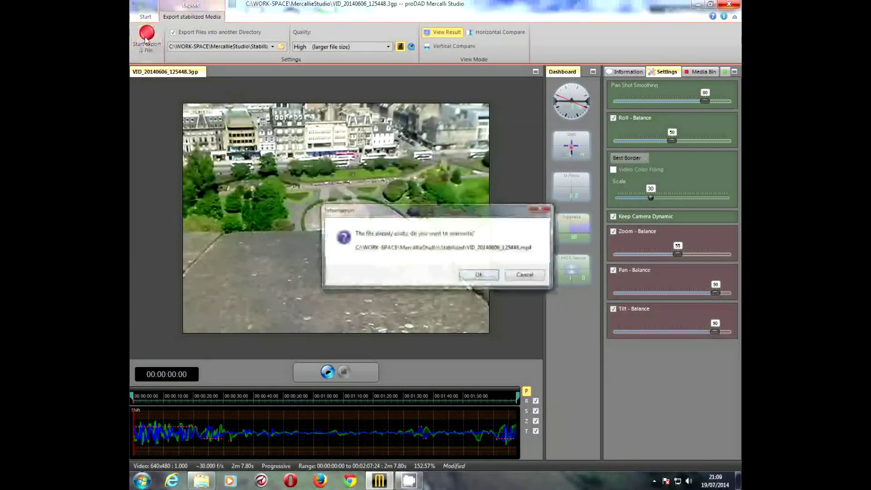
left_click(476, 276)
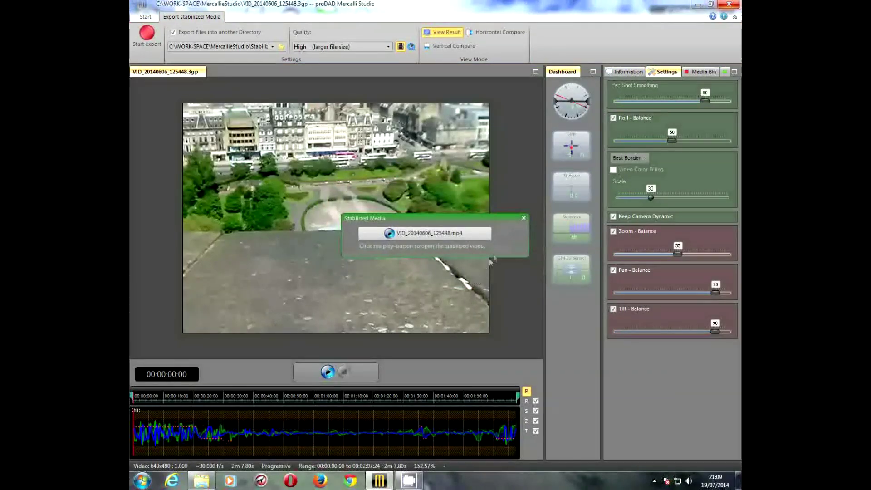
left_click(434, 237)
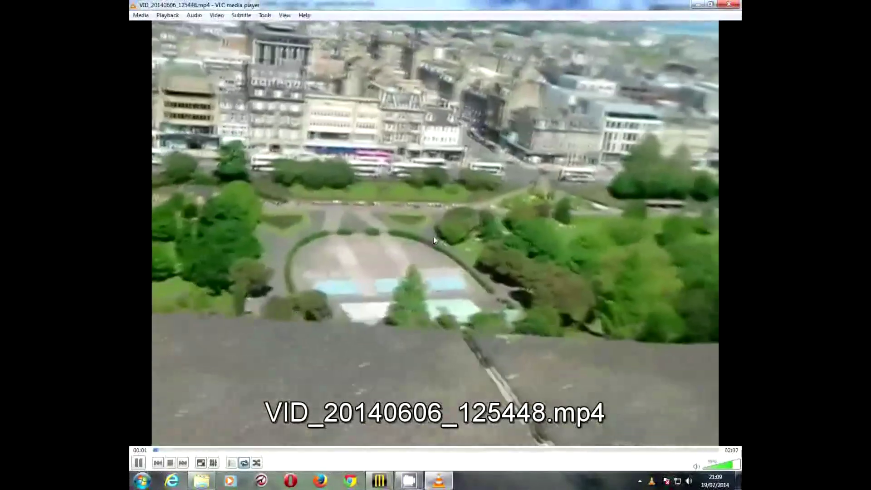